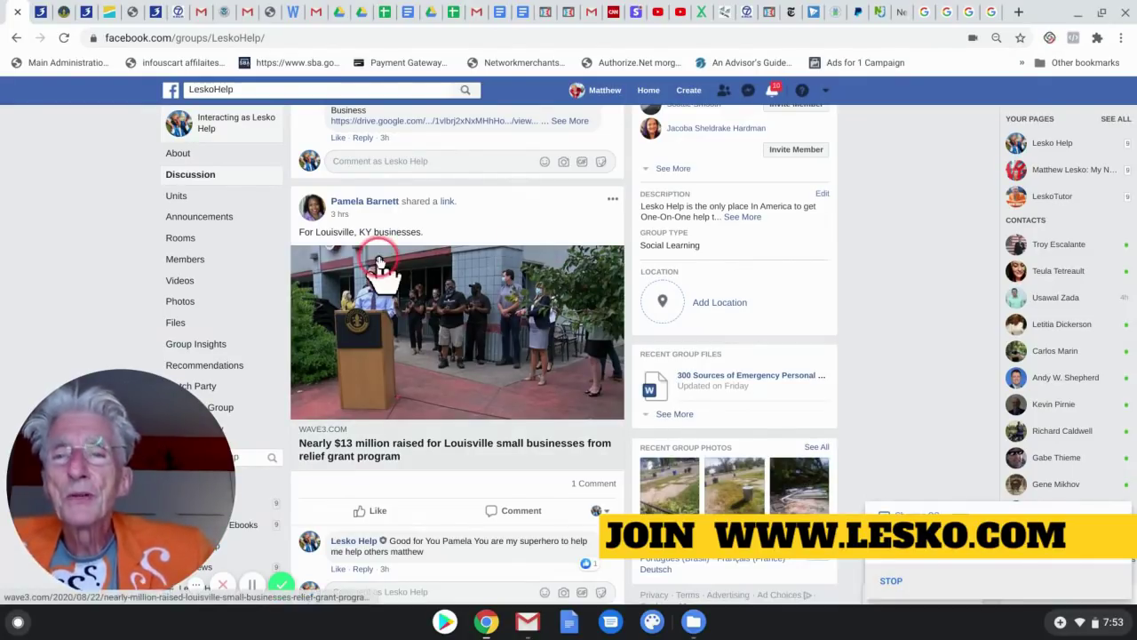
click(96, 258)
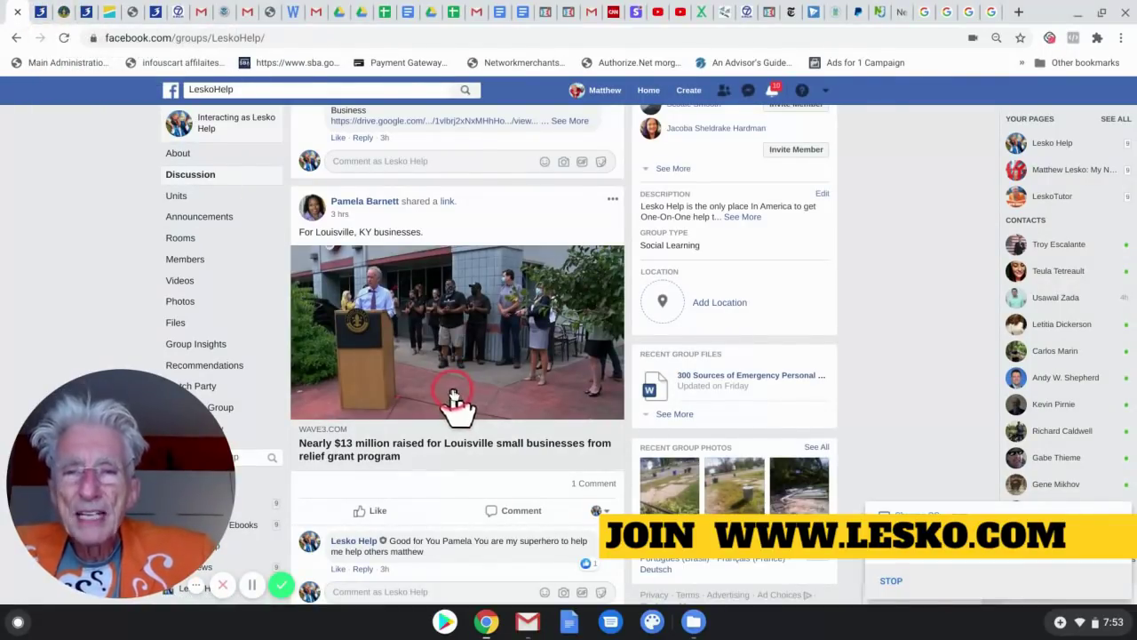
click(64, 38)
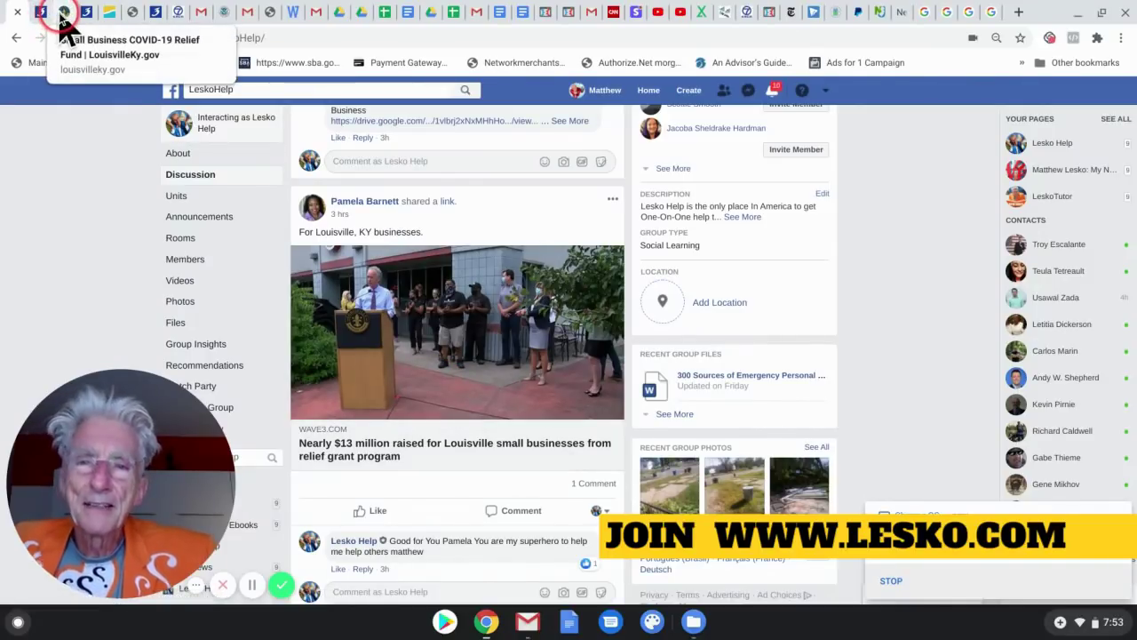
click(64, 15)
click(496, 302)
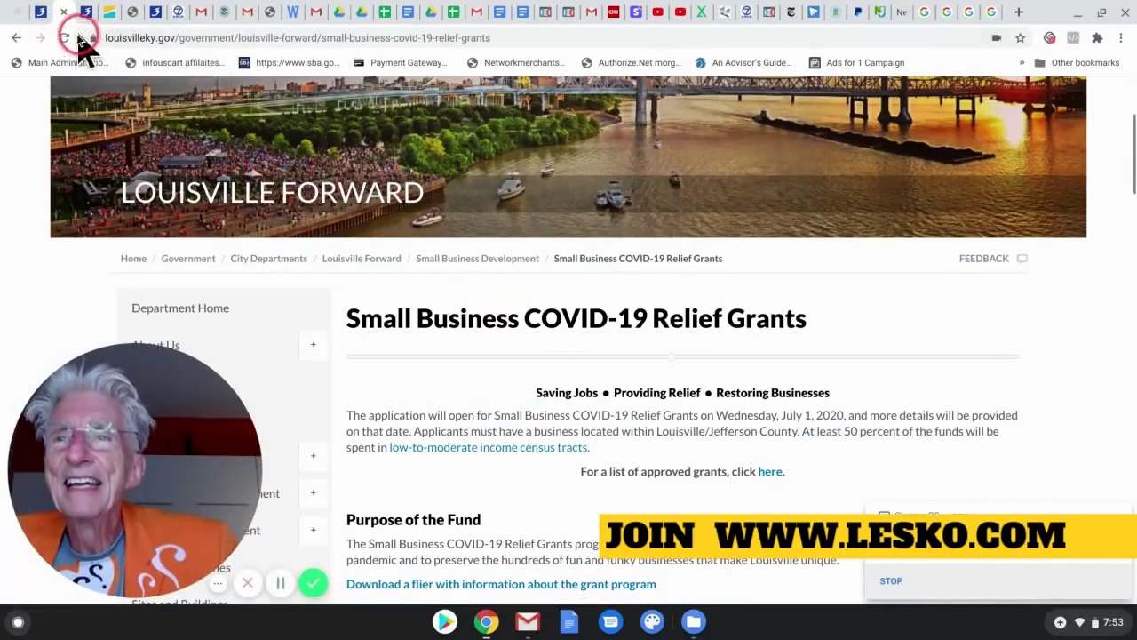
- Examine the WAVE 3 News article on the Louisville small business relief grant program, including its funding and application details
click(40, 14)
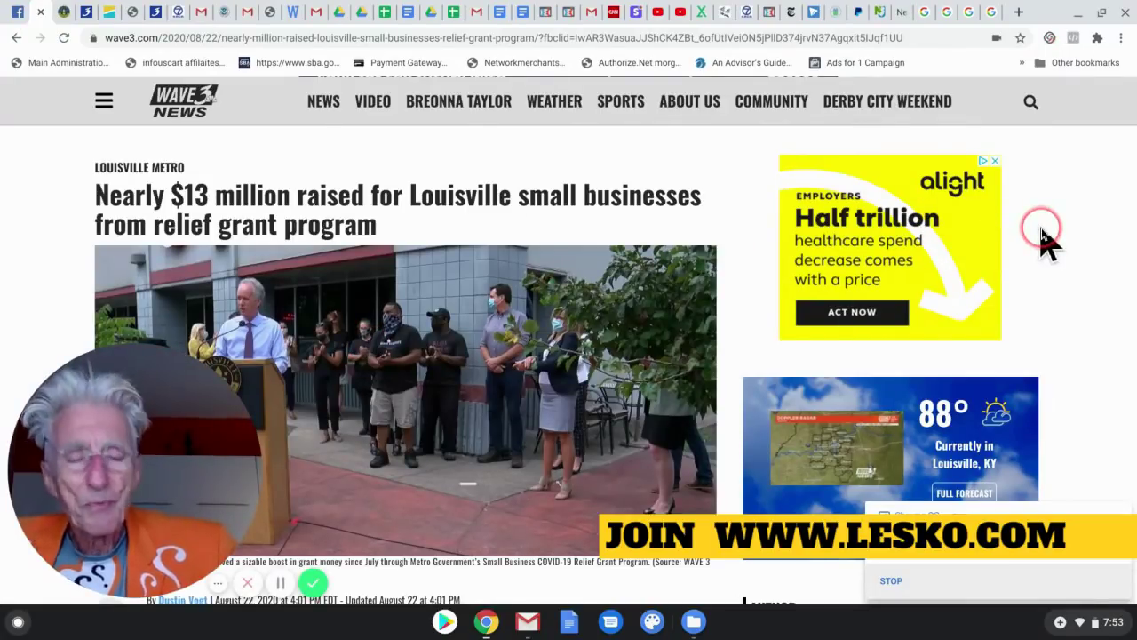
scroll(1041, 241, down, 3)
scroll(1040, 241, down, 4)
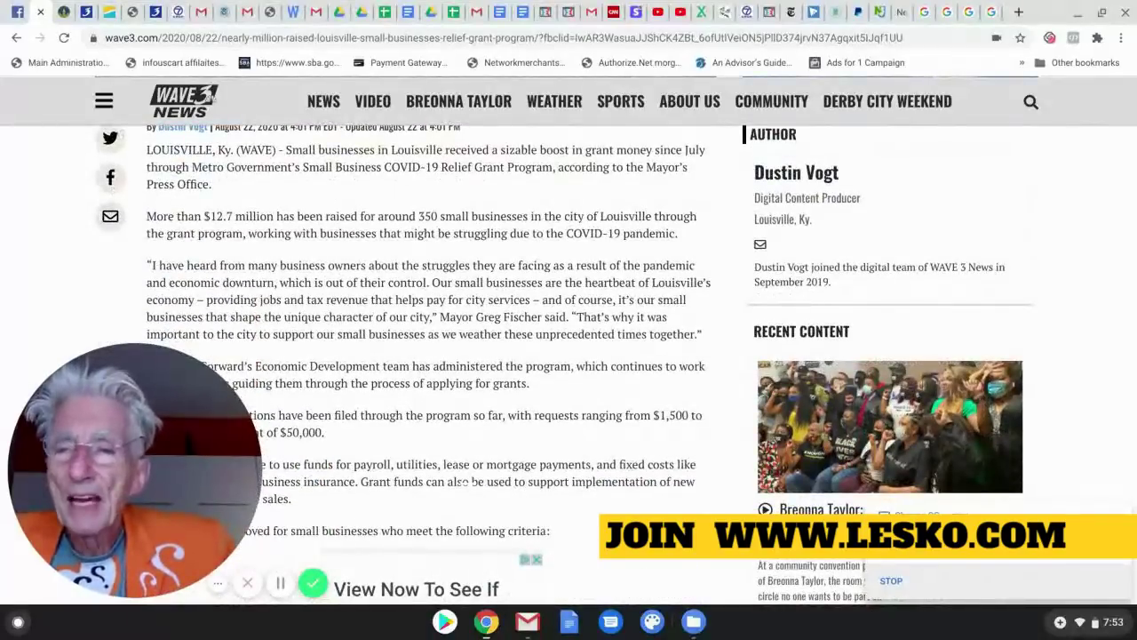
scroll(212, 99, down, 2)
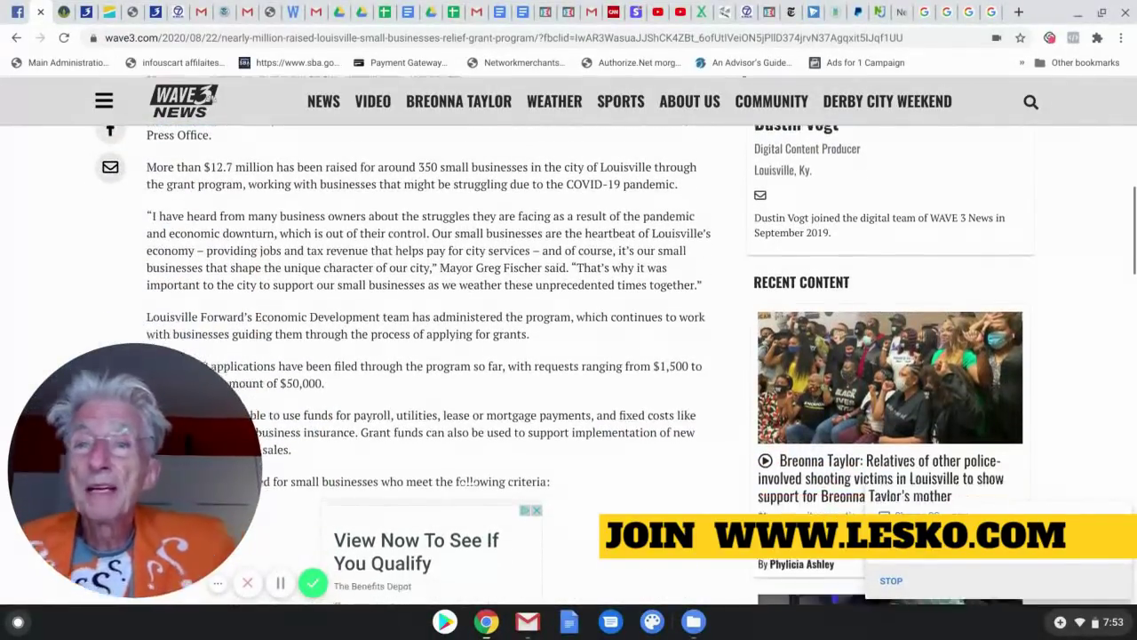
scroll(212, 99, up, 5)
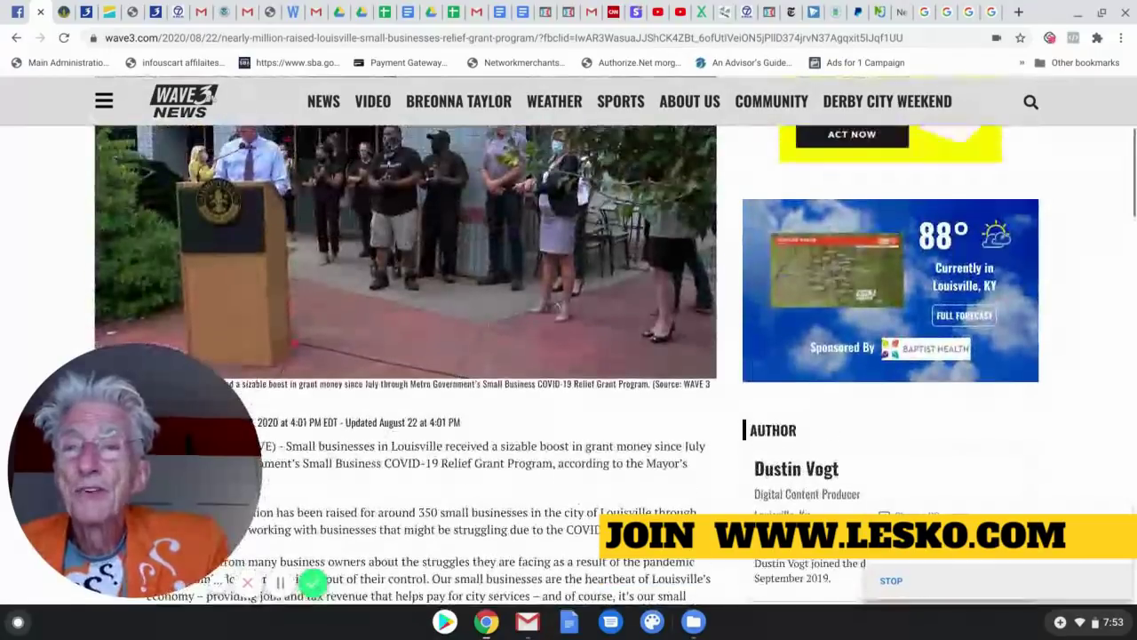
scroll(213, 98, up, 3)
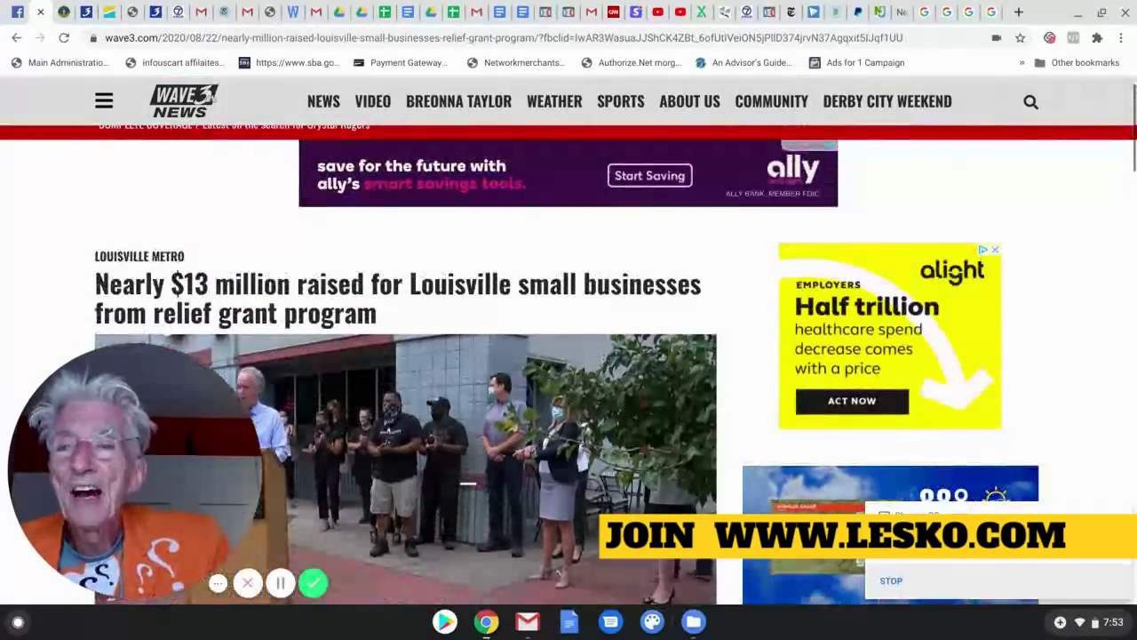
scroll(212, 99, up, 1)
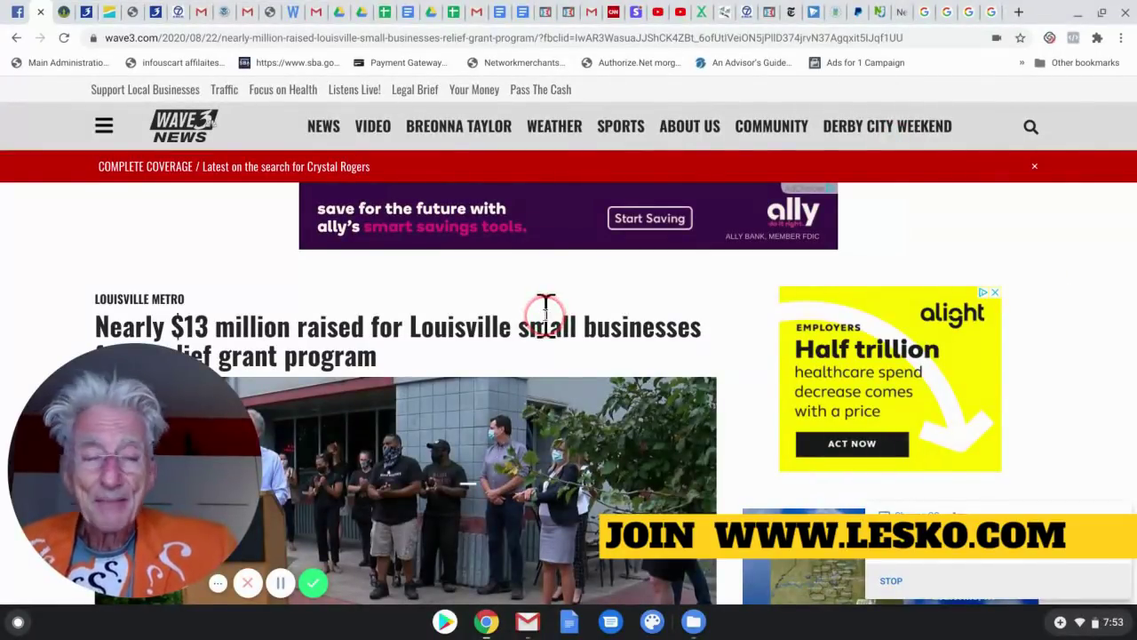
scroll(545, 311, down, 5)
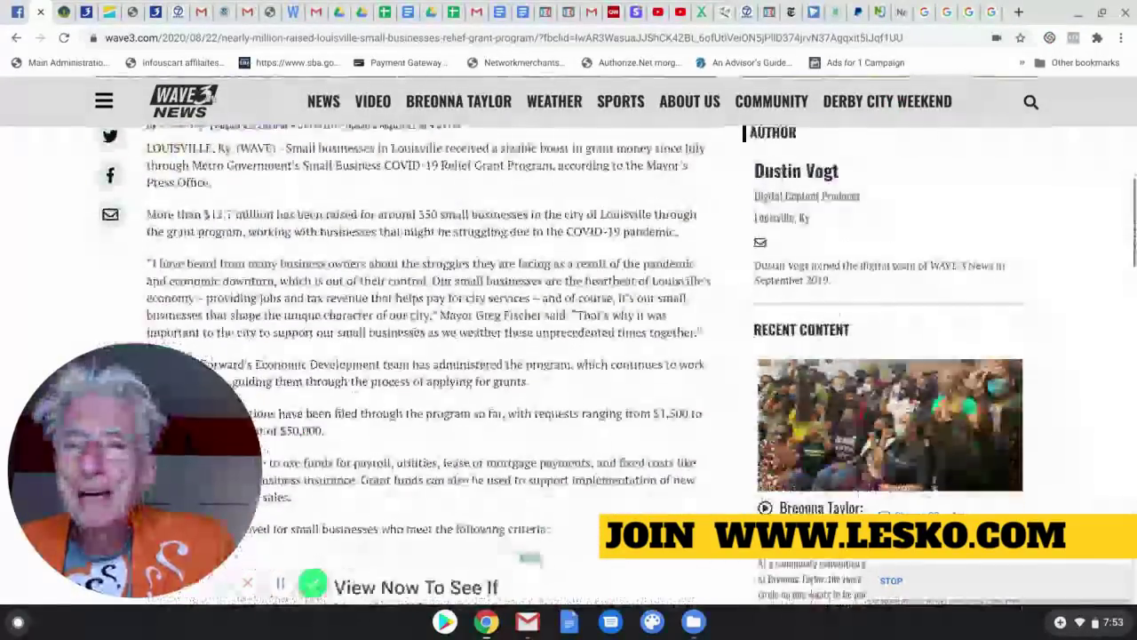
scroll(213, 99, down, 1)
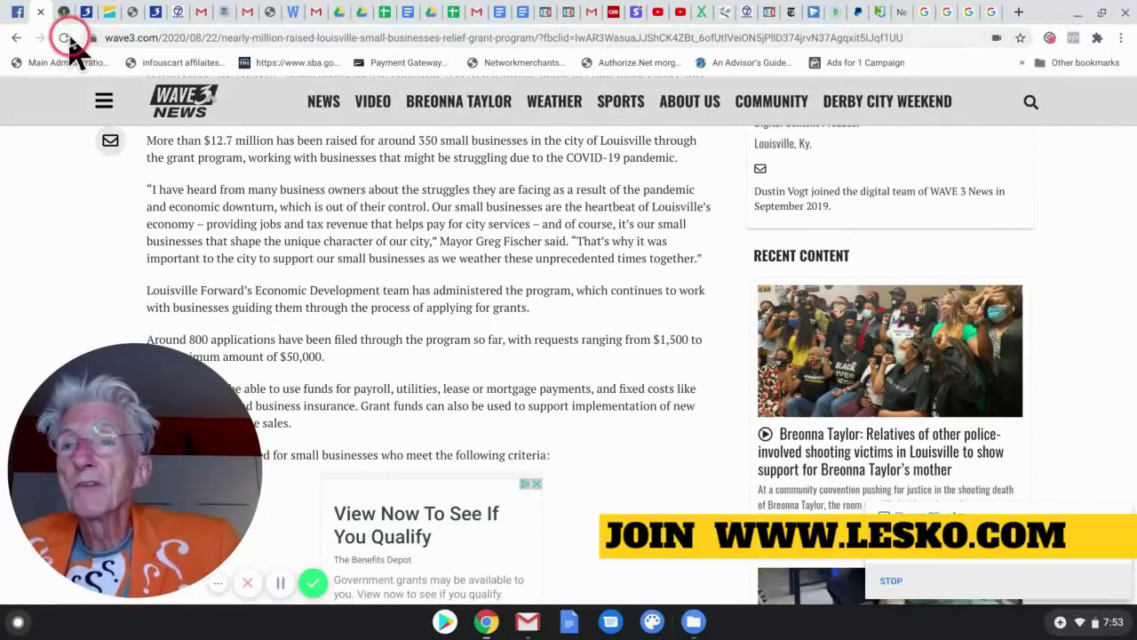
- Open Louisville's Small Business COVID-19 Relief Grants page and read the program funding, grant amount and eligible business criteria
click(64, 12)
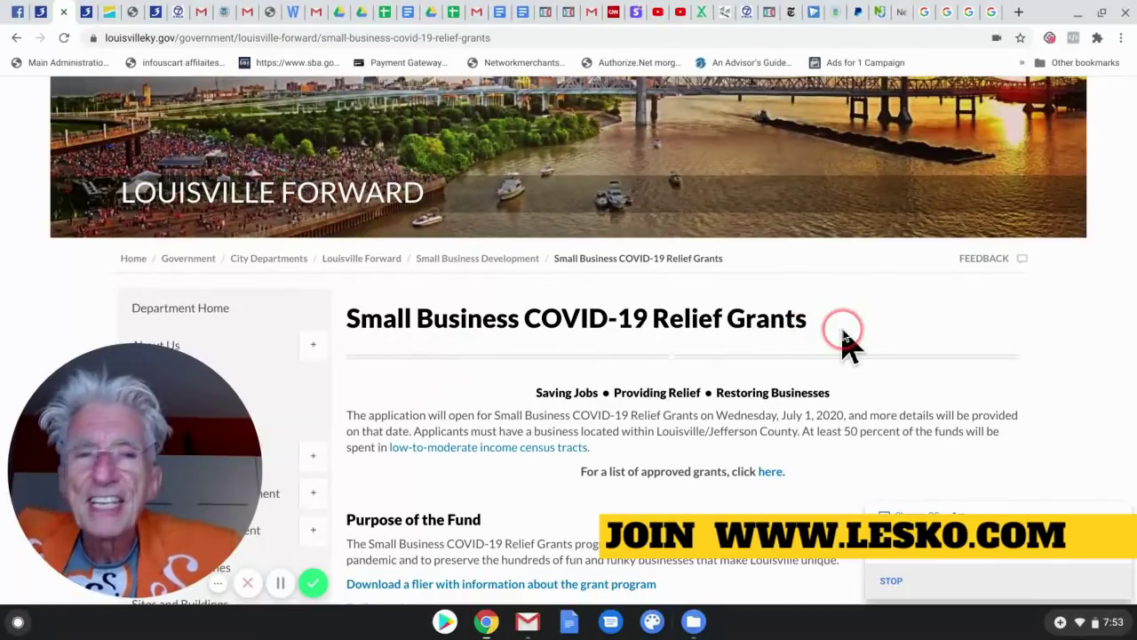
scroll(845, 343, down, 1)
scroll(593, 340, down, 3)
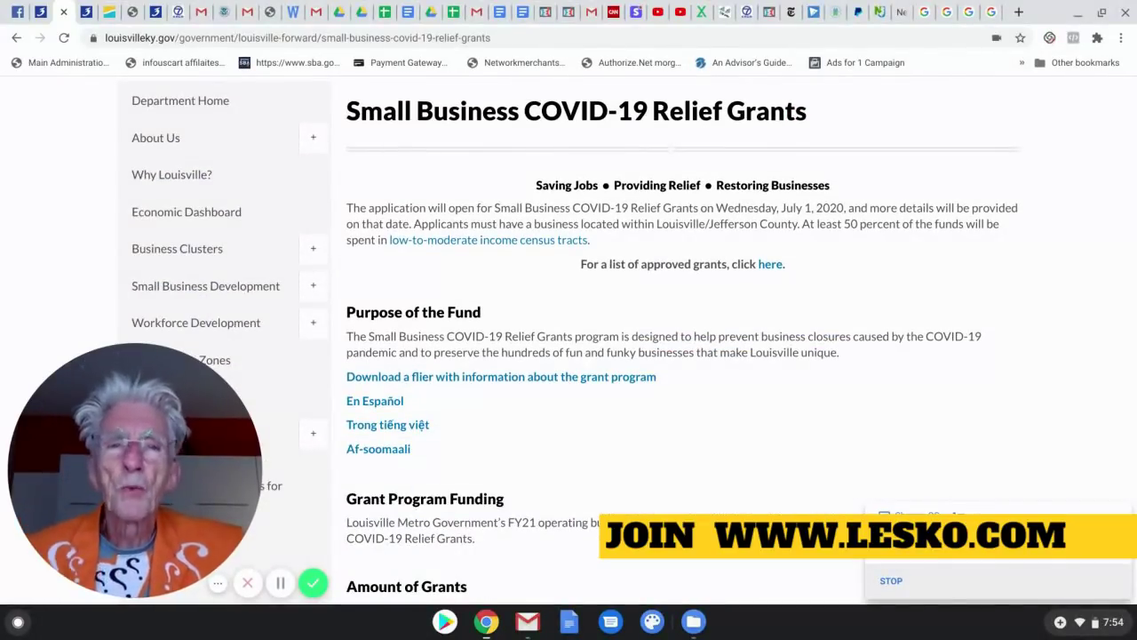
scroll(463, 480, down, 3)
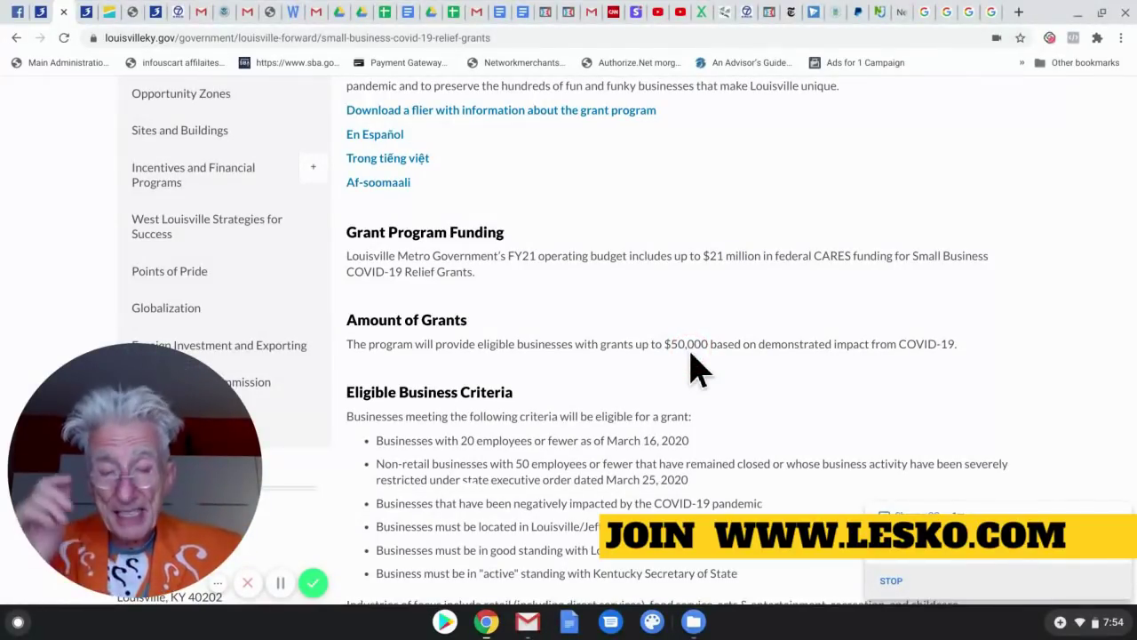
scroll(698, 366, down, 2)
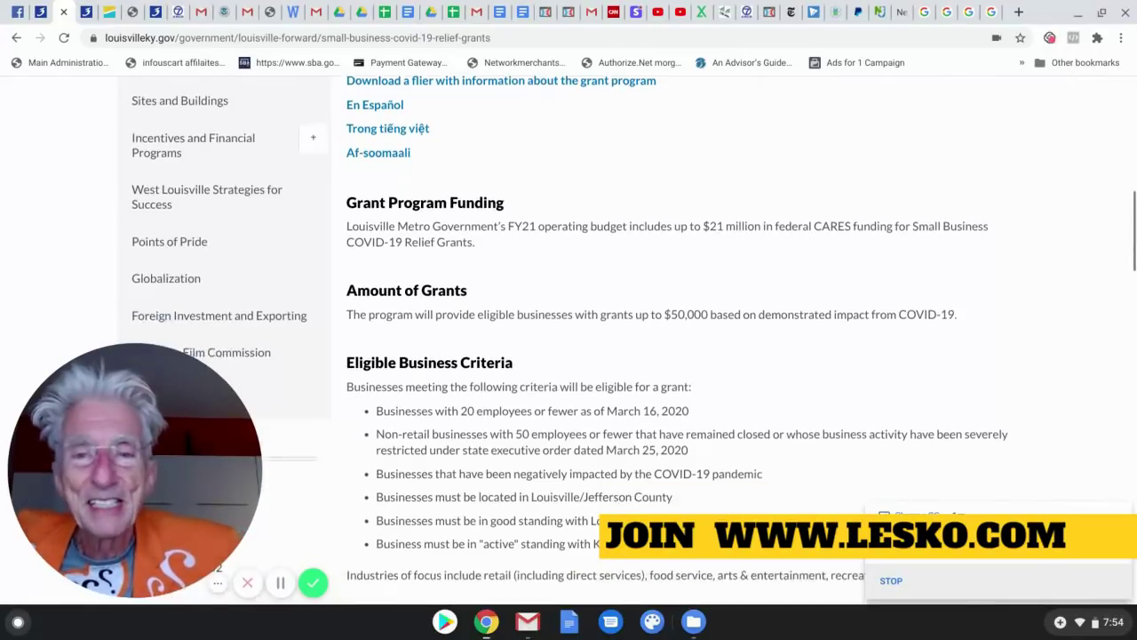
scroll(635, 340, down, 4)
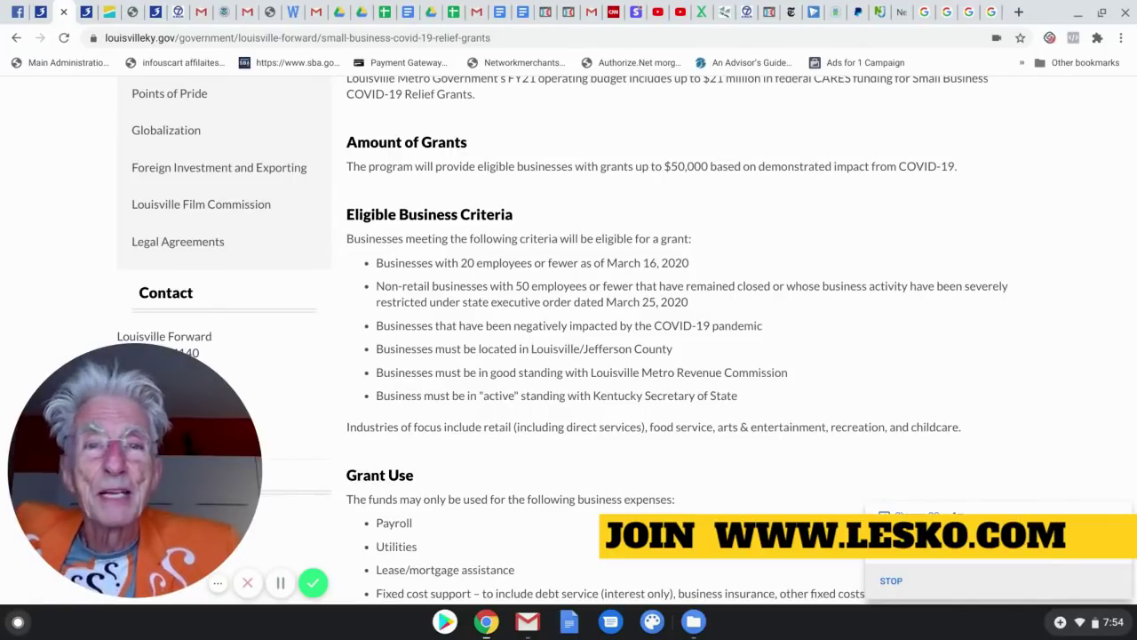
scroll(627, 340, down, 1)
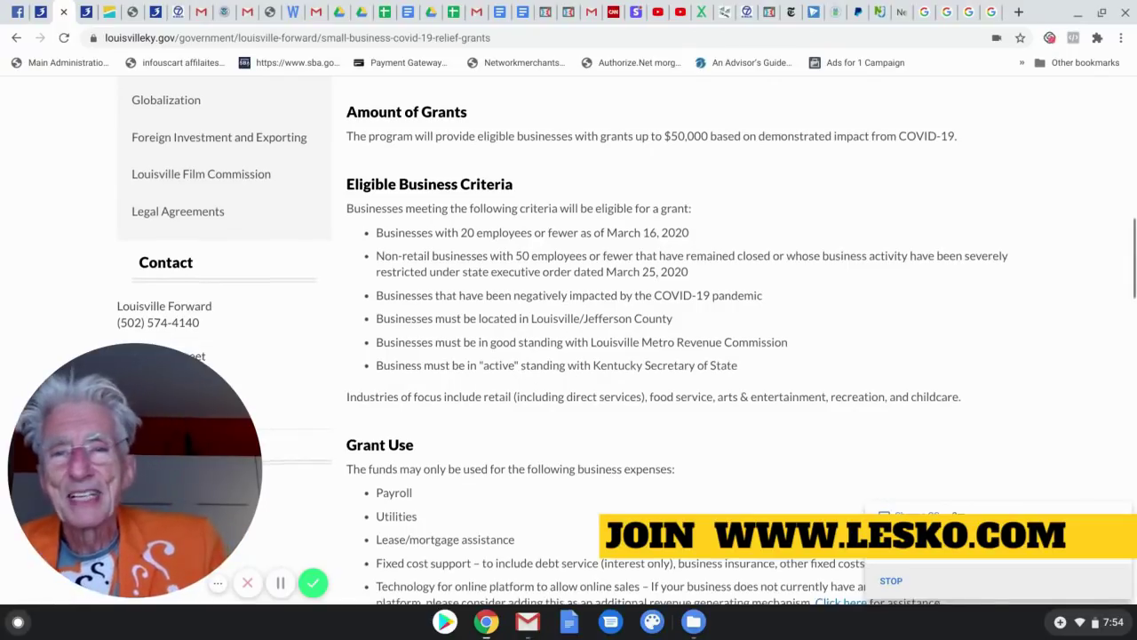
- Read the Grant Use and Application Process sections of the Louisville page, and go back to the page heading
scroll(563, 341, down, 3)
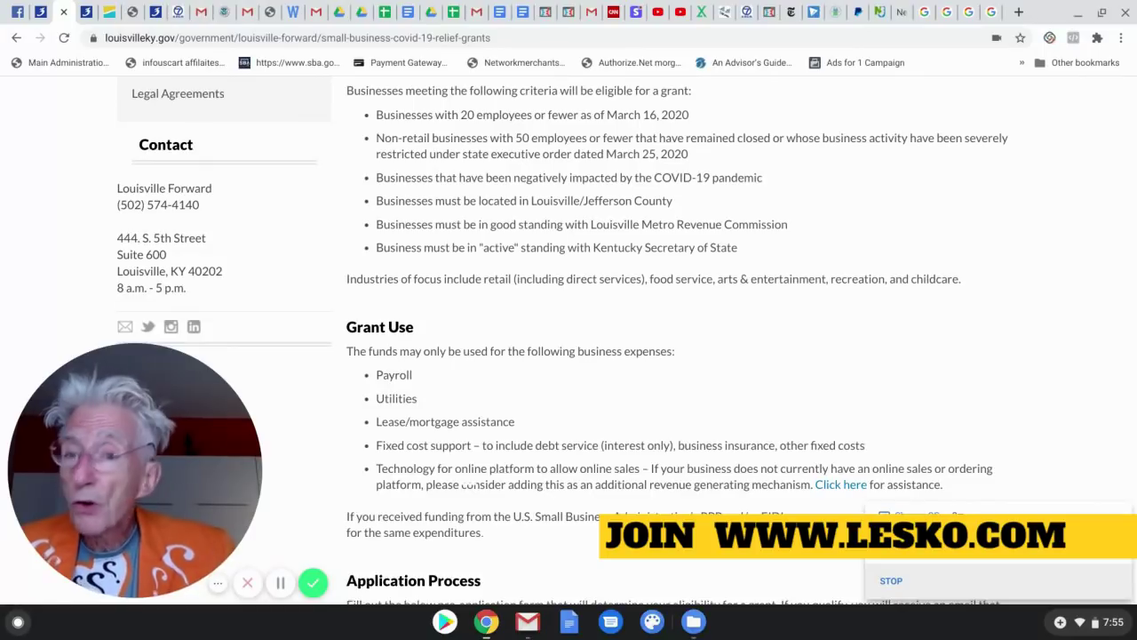
scroll(675, 337, down, 2)
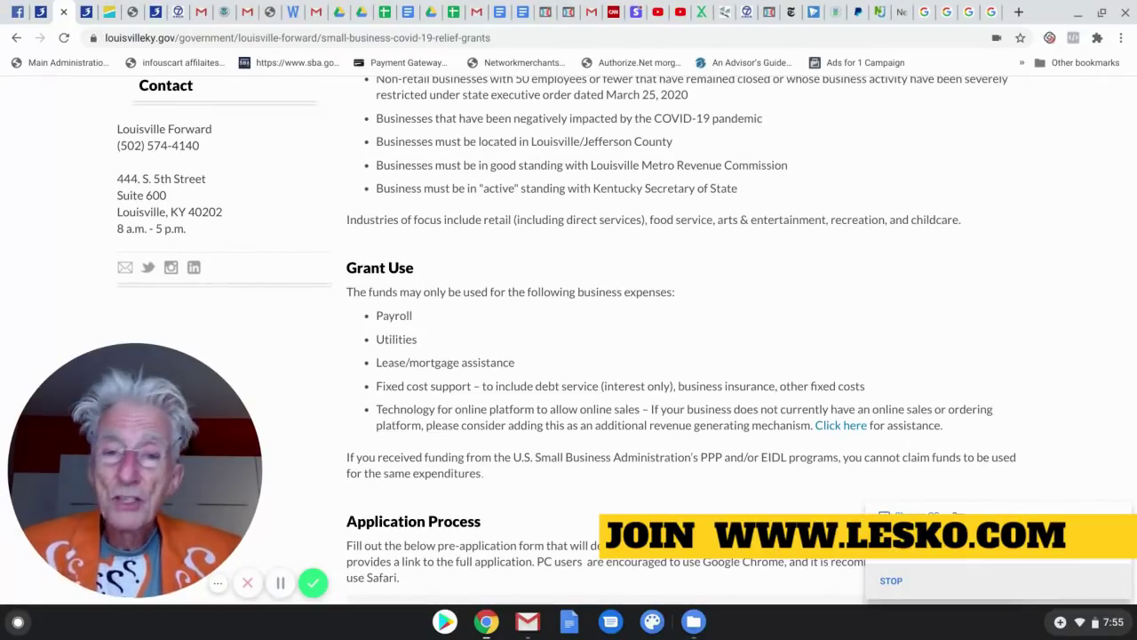
scroll(681, 338, down, 3)
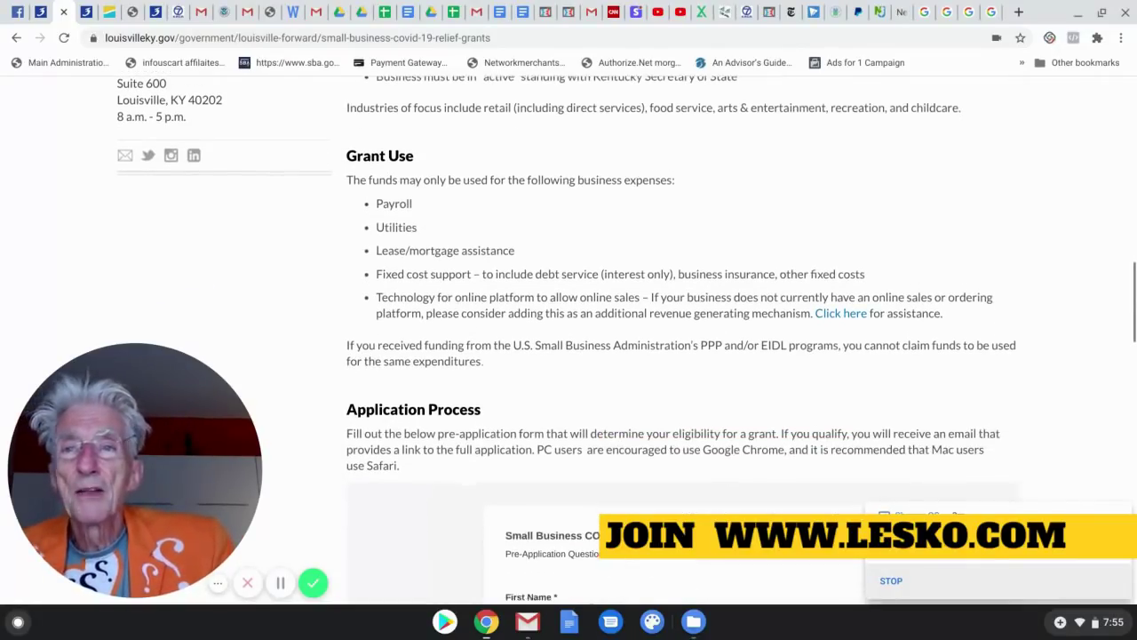
scroll(682, 338, up, 5)
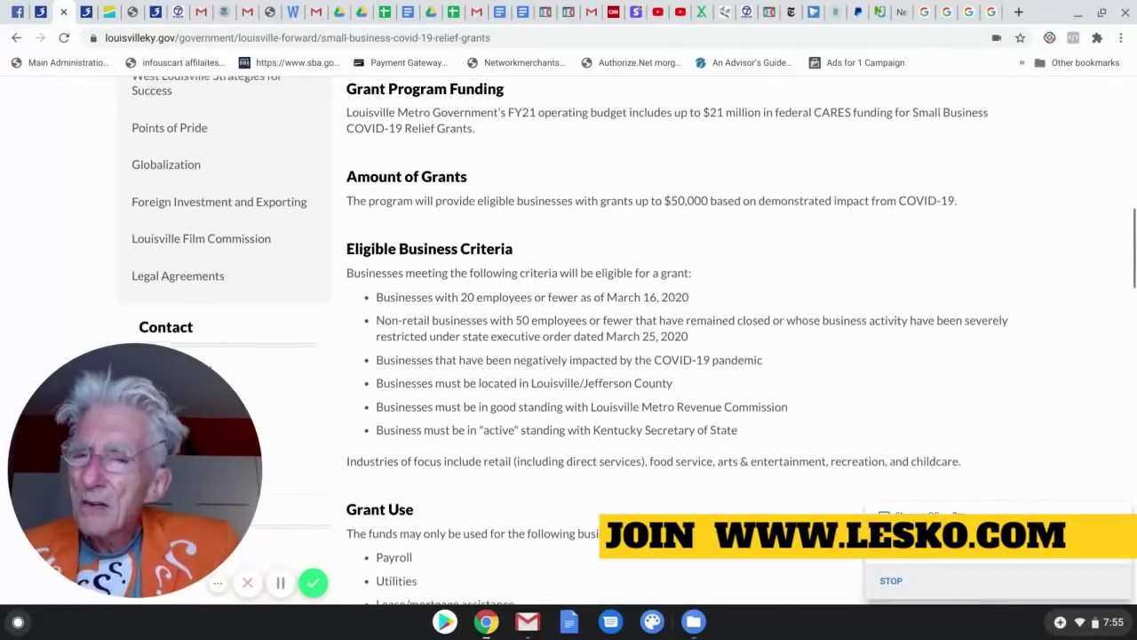
scroll(682, 338, up, 2)
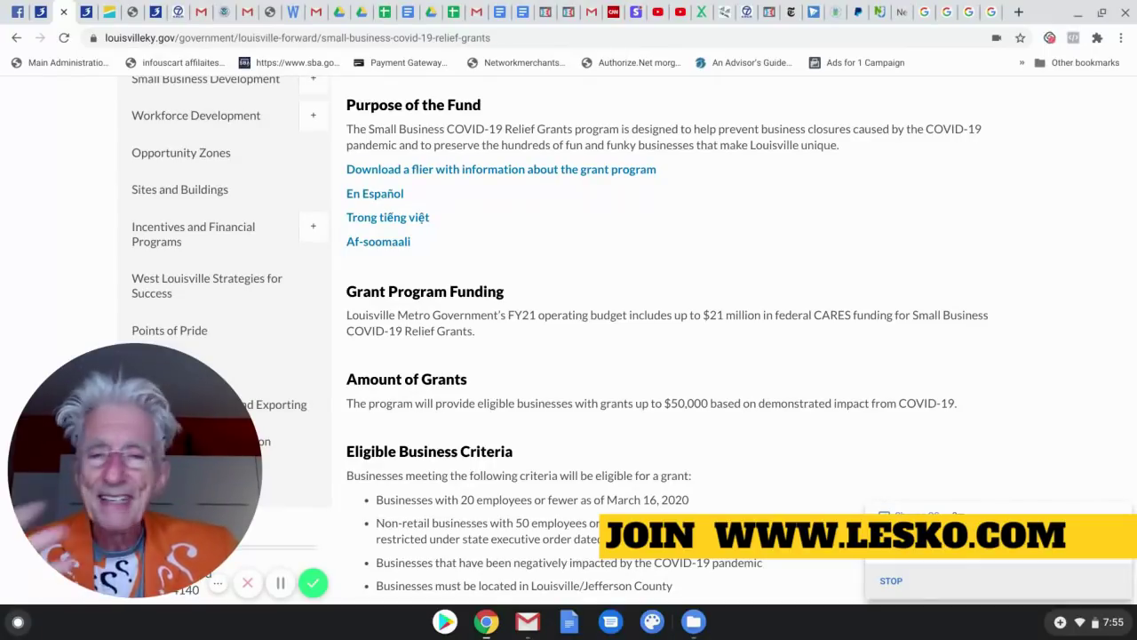
scroll(682, 338, up, 3)
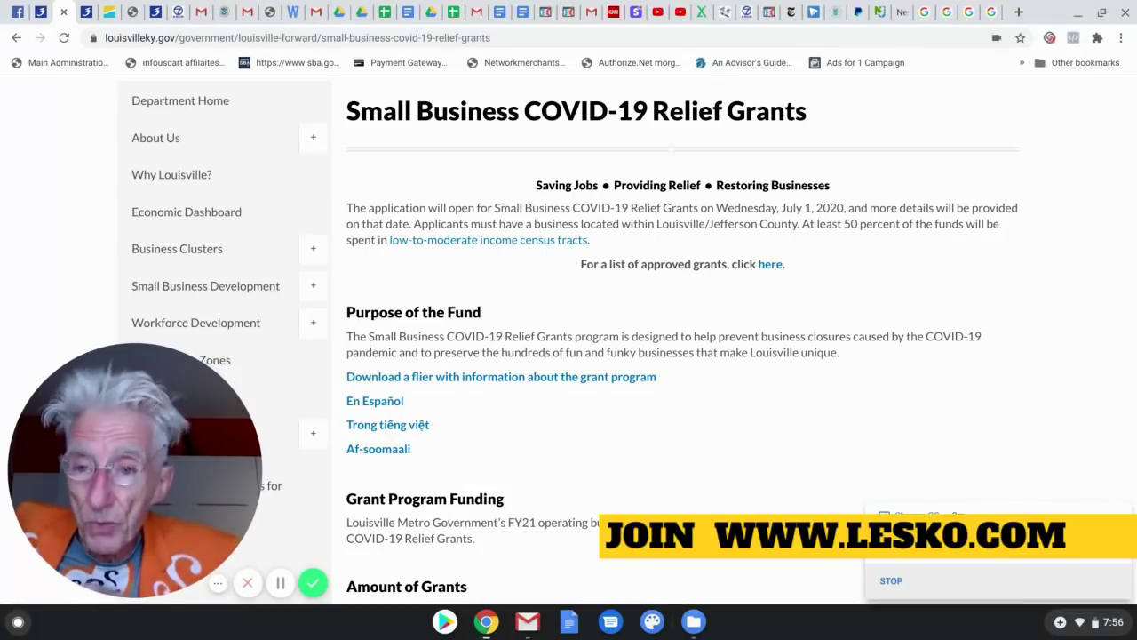
- View the Google results for "covid business grants illinois", first unfiltered and then limited to the past month
click(926, 14)
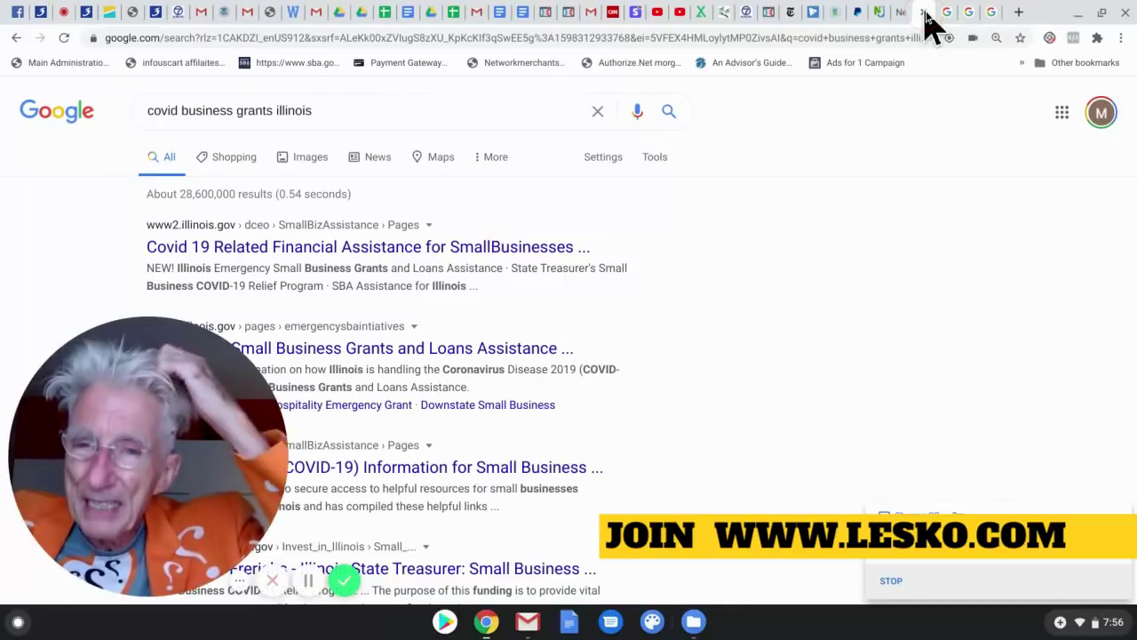
click(177, 114)
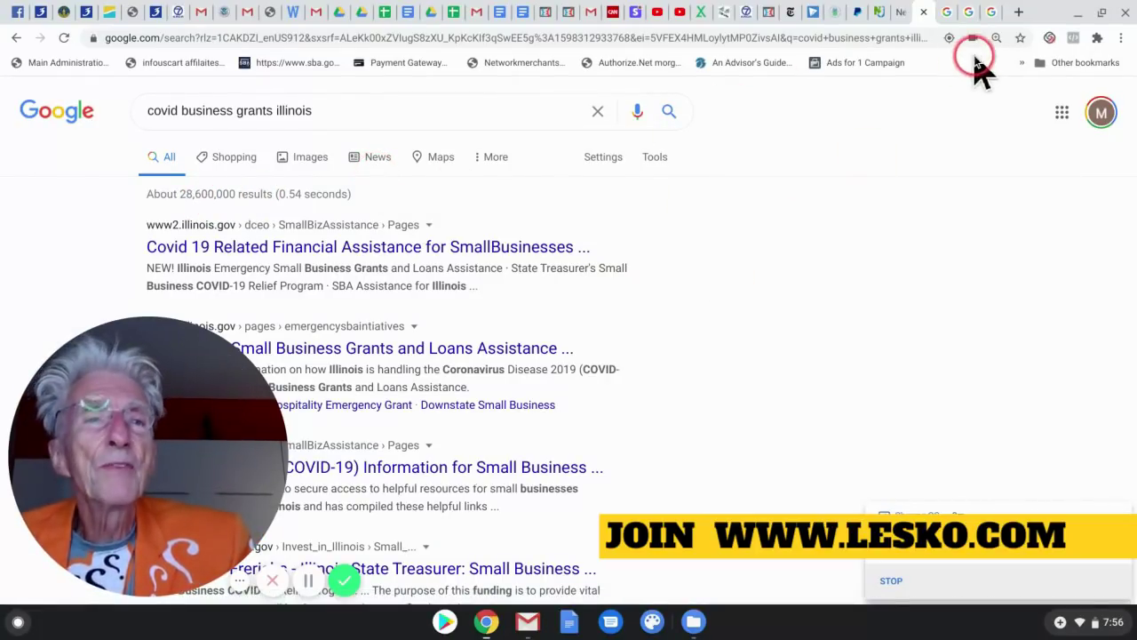
click(946, 14)
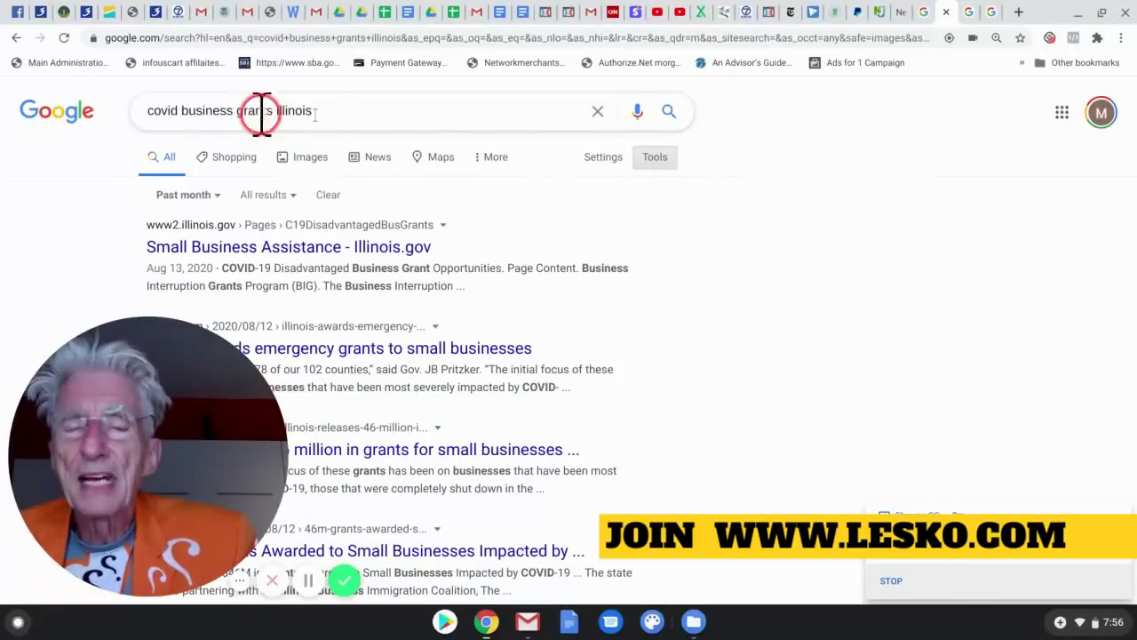
- Show the Advanced Search options that narrow results by last update, and view the results for "Covid business relief illinois"
click(604, 166)
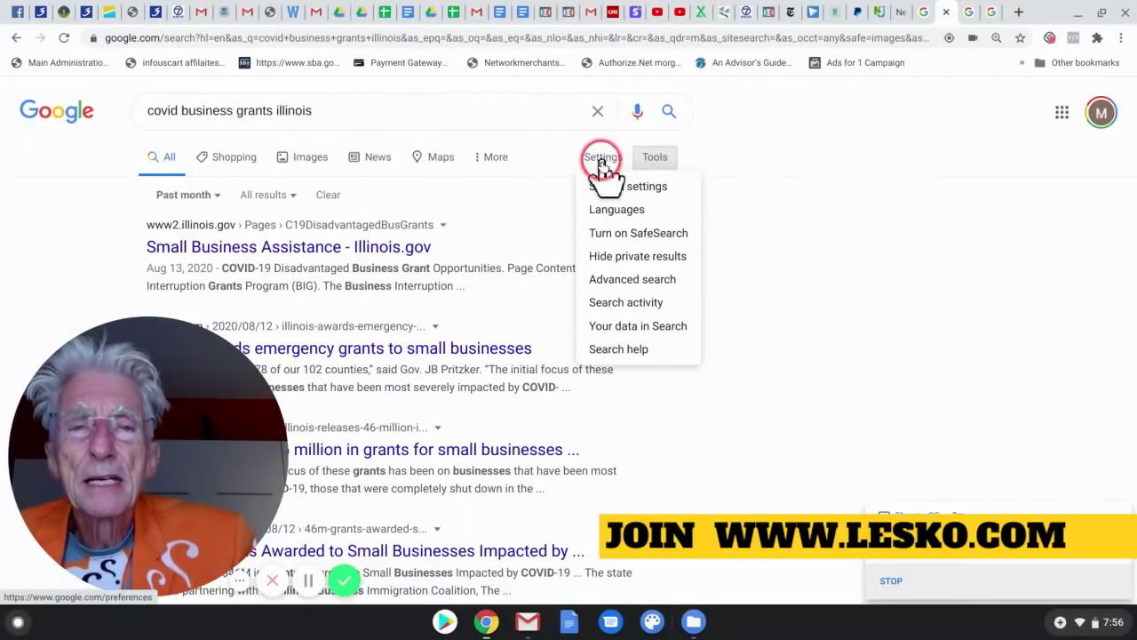
click(610, 281)
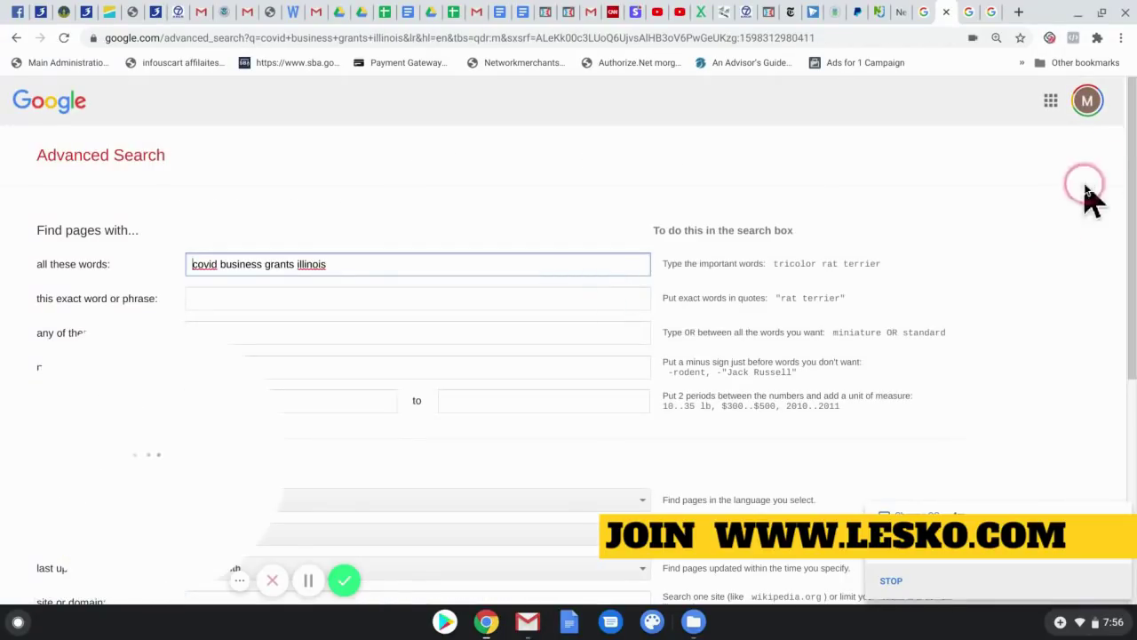
drag(1132, 133, 1126, 294)
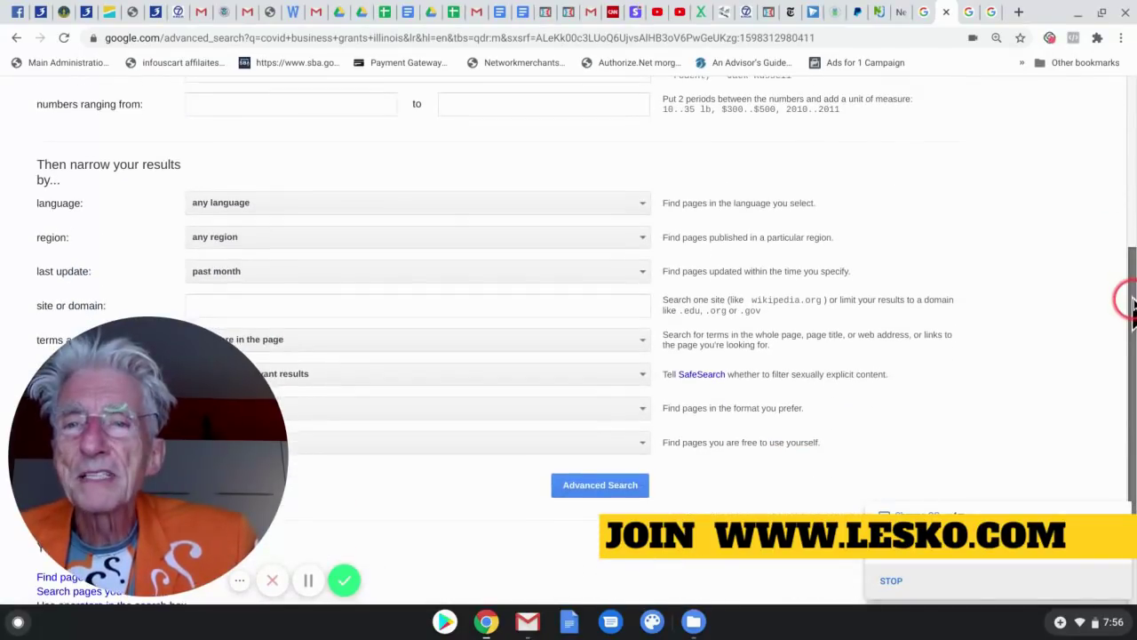
click(975, 18)
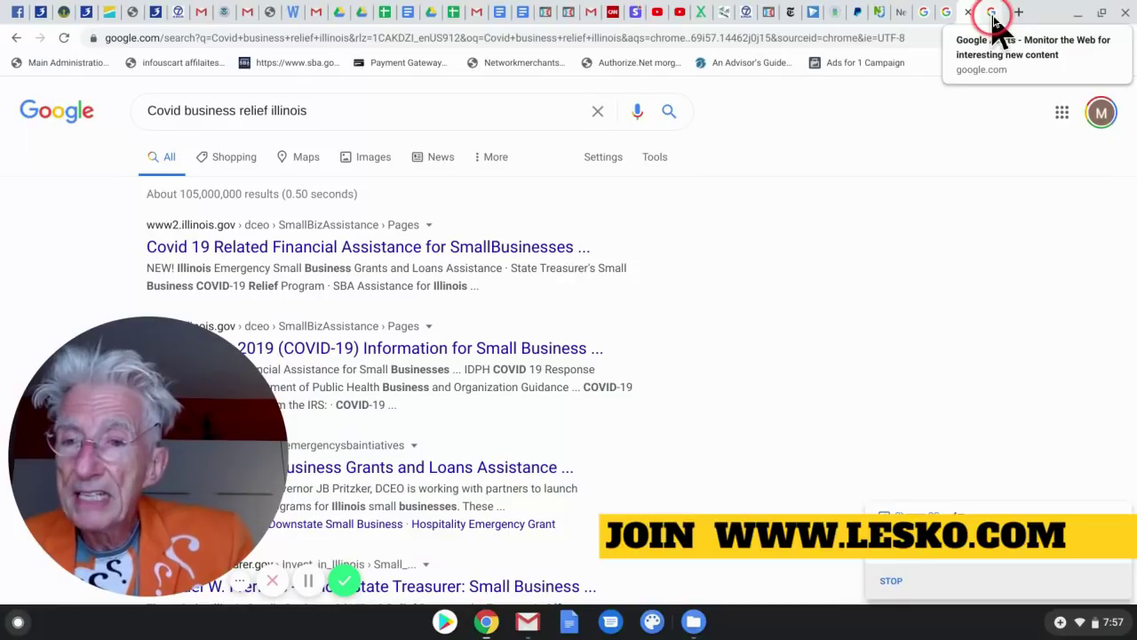
- Create an email alert for "covid business grants" in Google Alerts
click(993, 16)
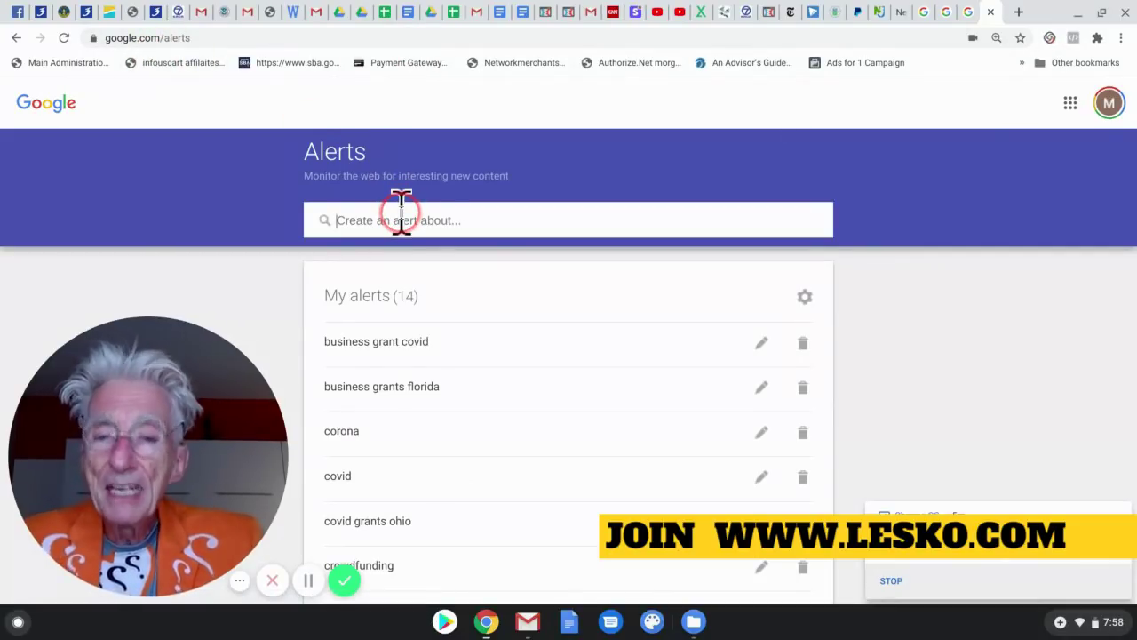
text(covid )
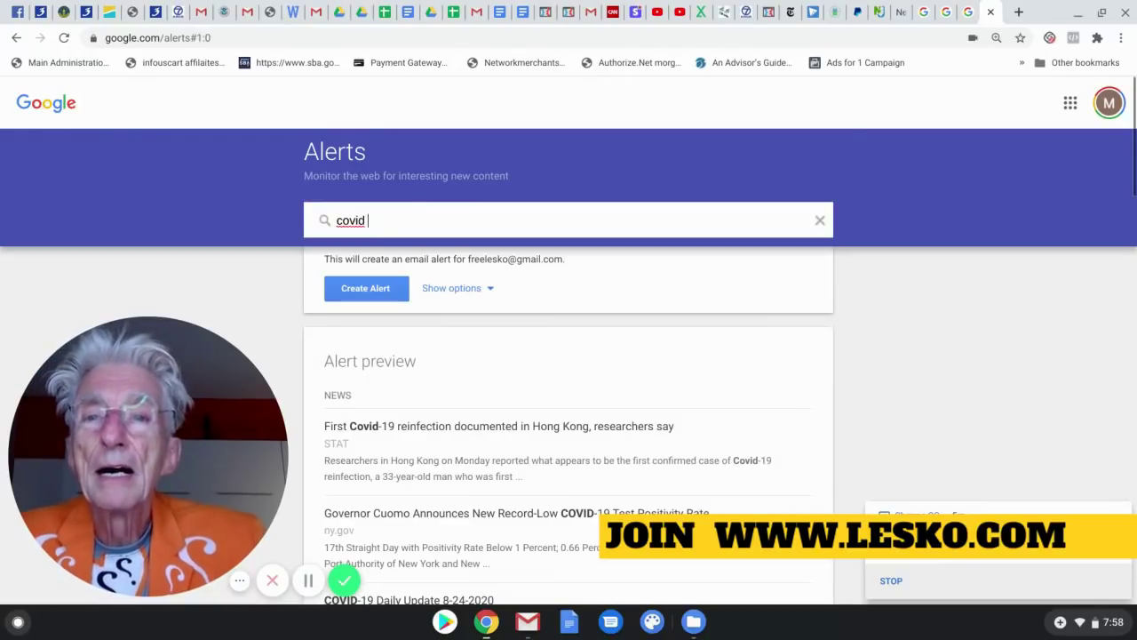
text(busin)
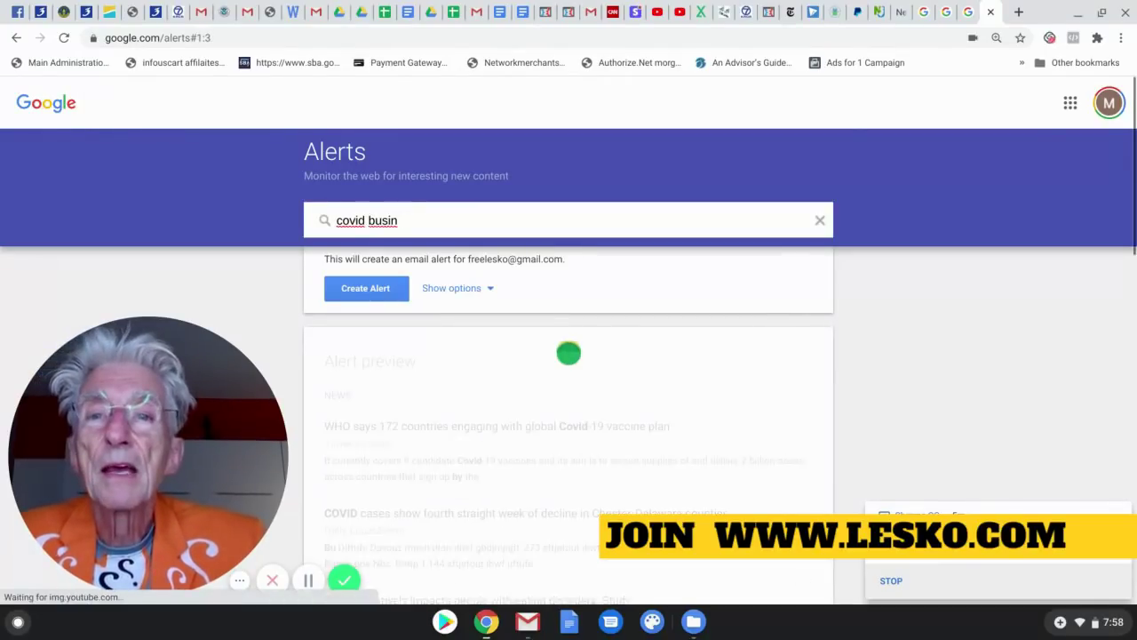
text(ess grant)
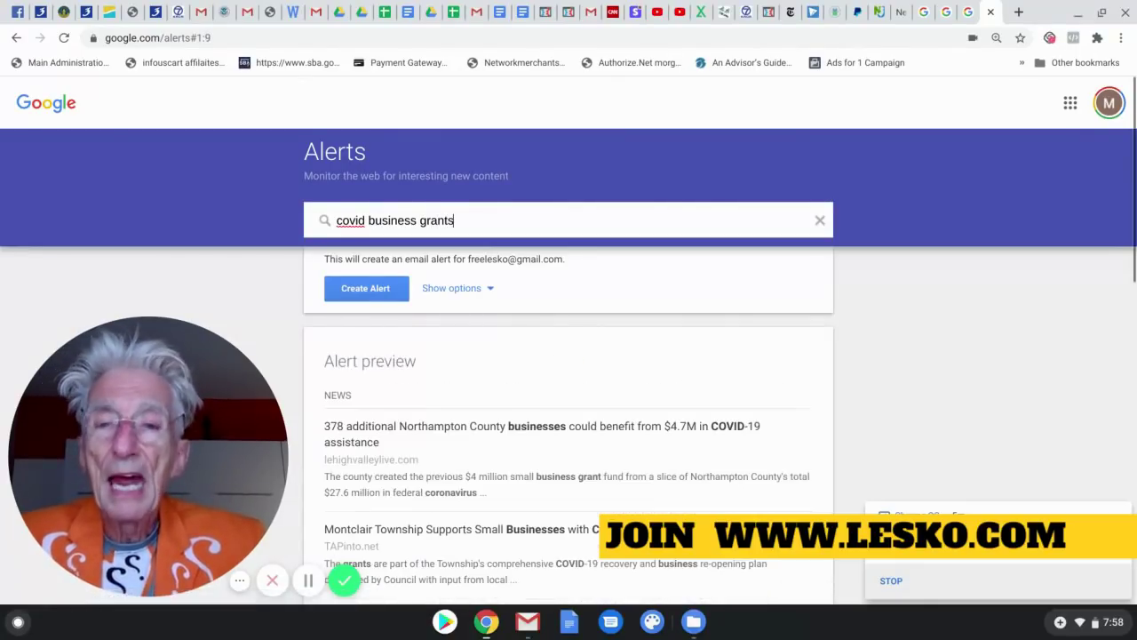
text(s)
click(359, 291)
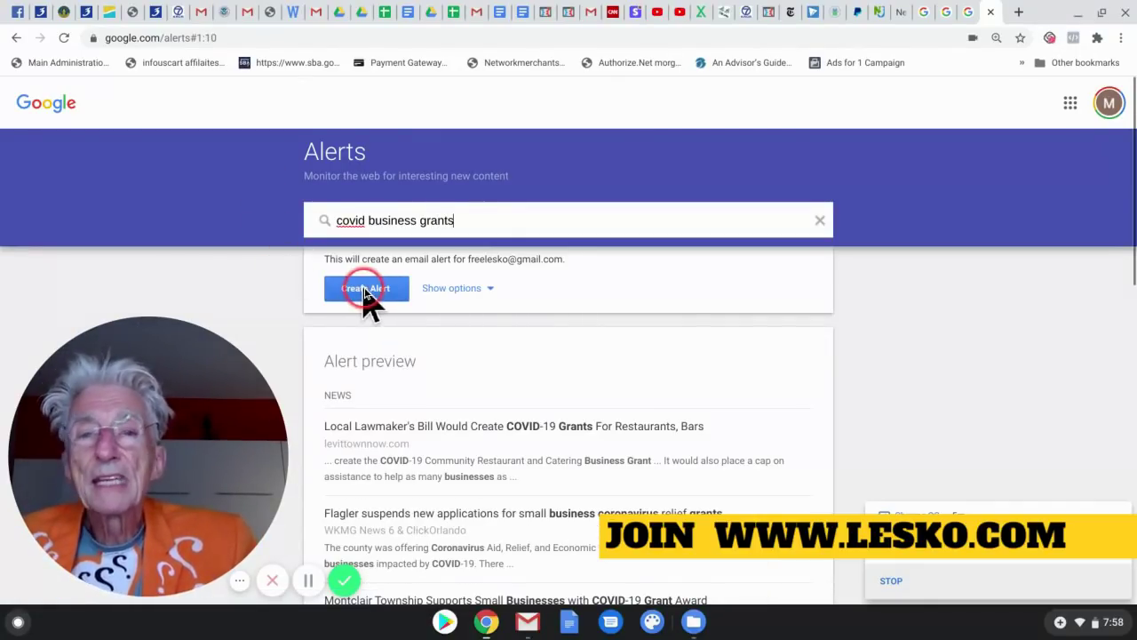
- Show the alert's delivery options and extend the alert query to "covid business grants illinois"
click(494, 293)
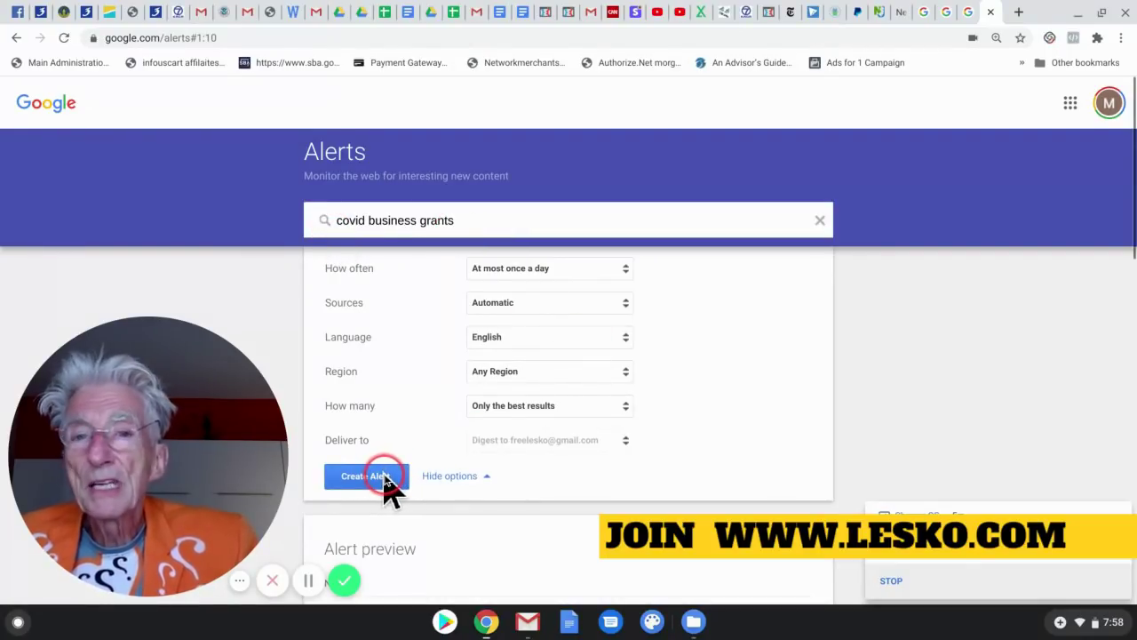
click(464, 223)
text(illino)
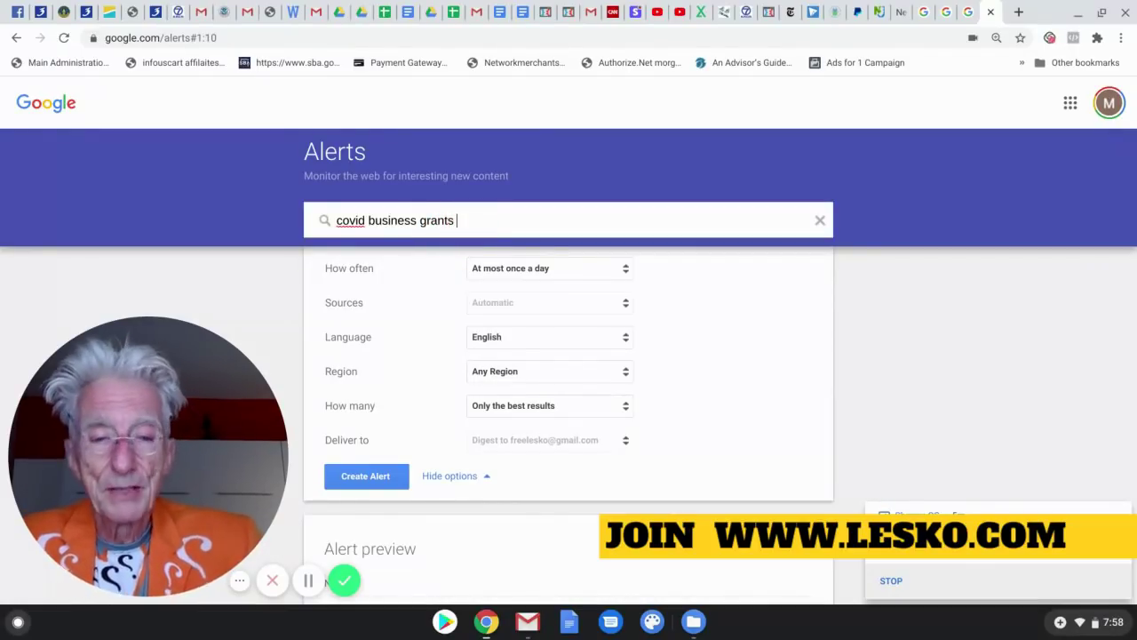
text(is)
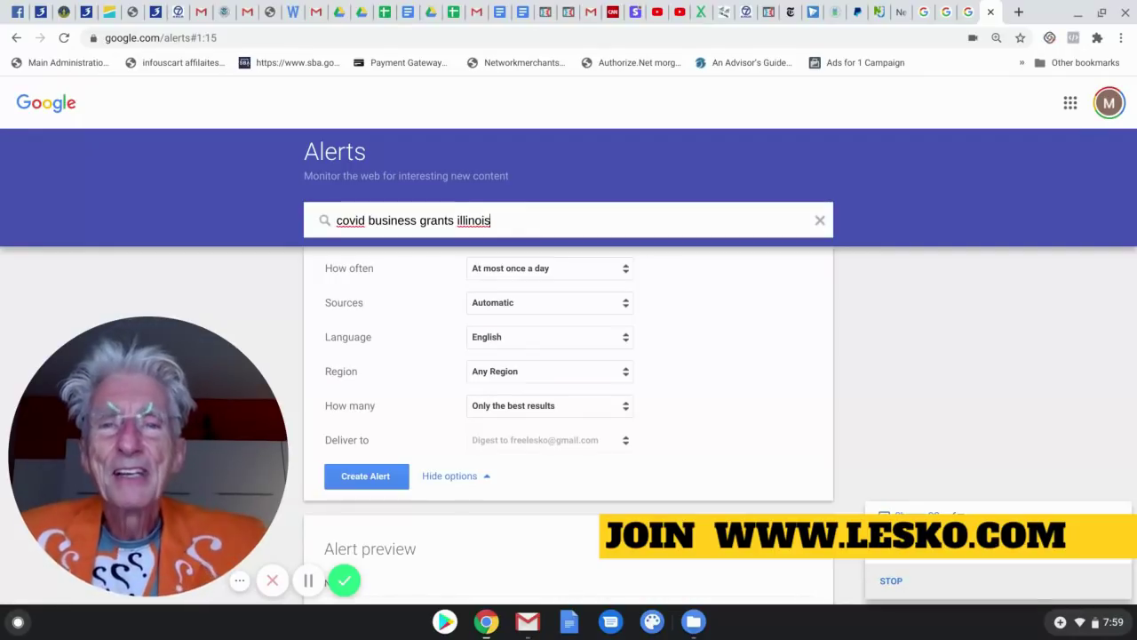
- Retype the state name at the end of the alert query as "illinois"
key(BackSpace)
key(BackSpace)
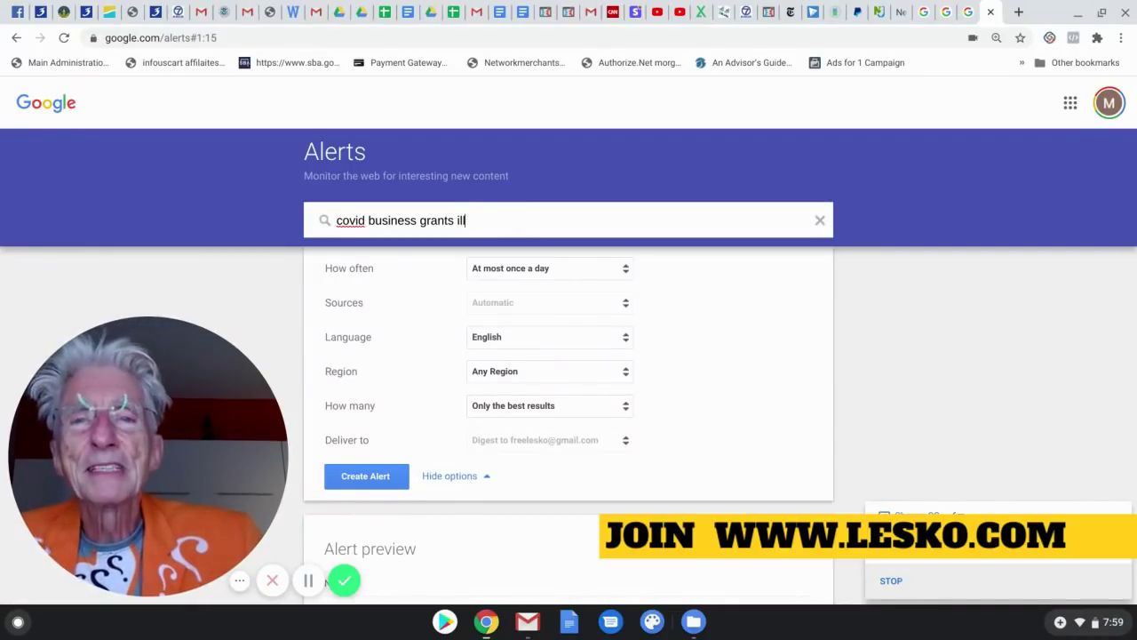
text(inpo)
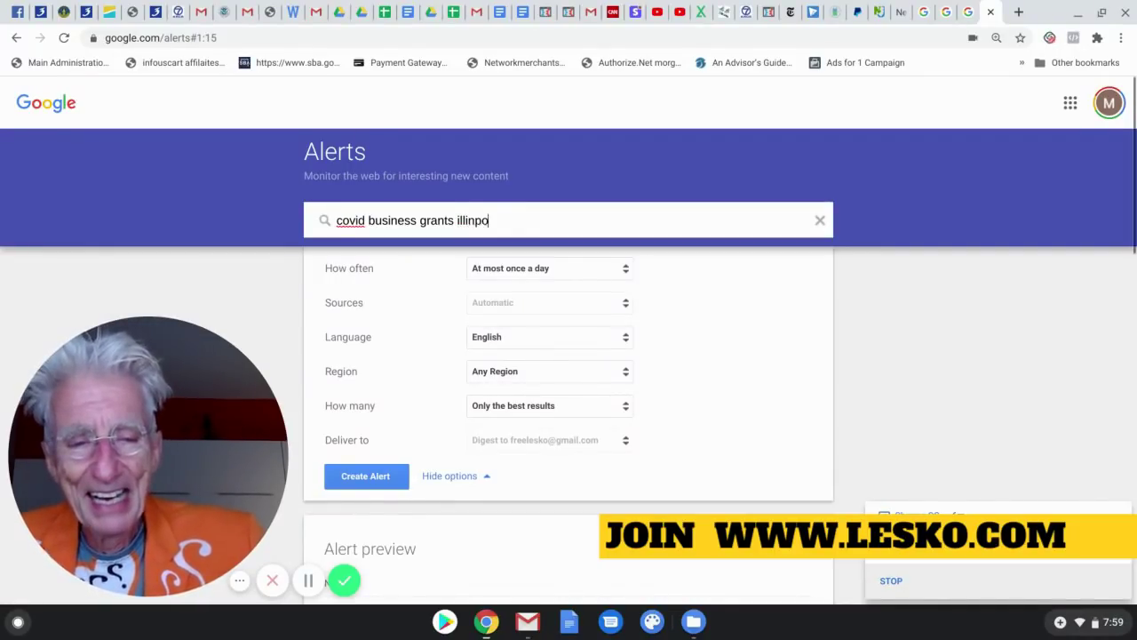
text(i)
text(s)
key(BackSpace)
key(BackSpace)
key(BackSpace)
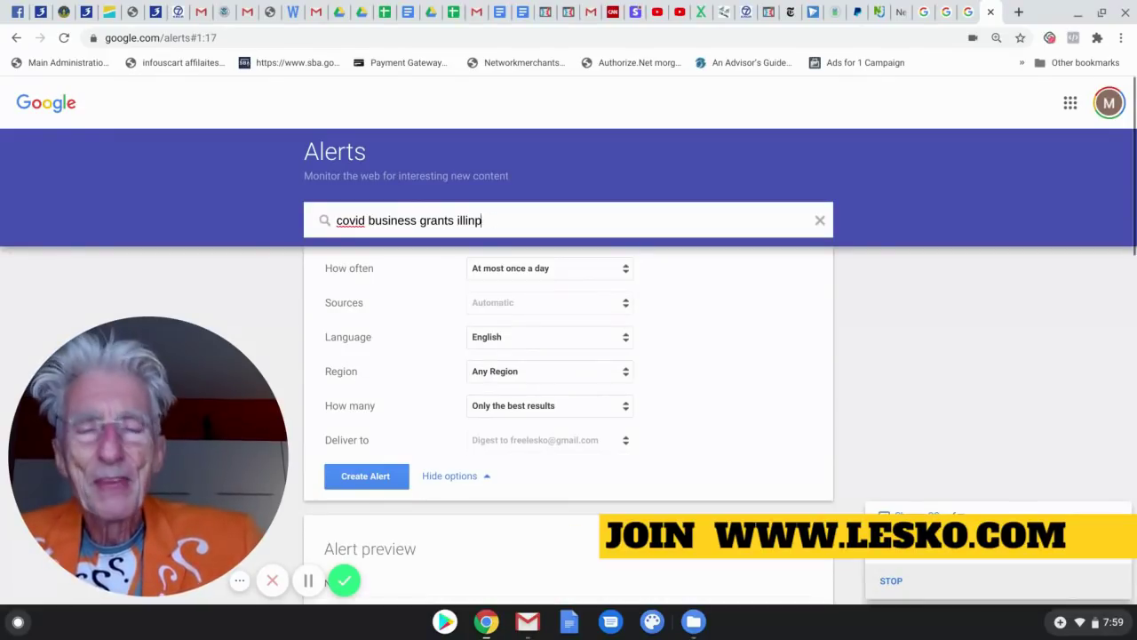
key(BackSpace)
key(BackSpace)
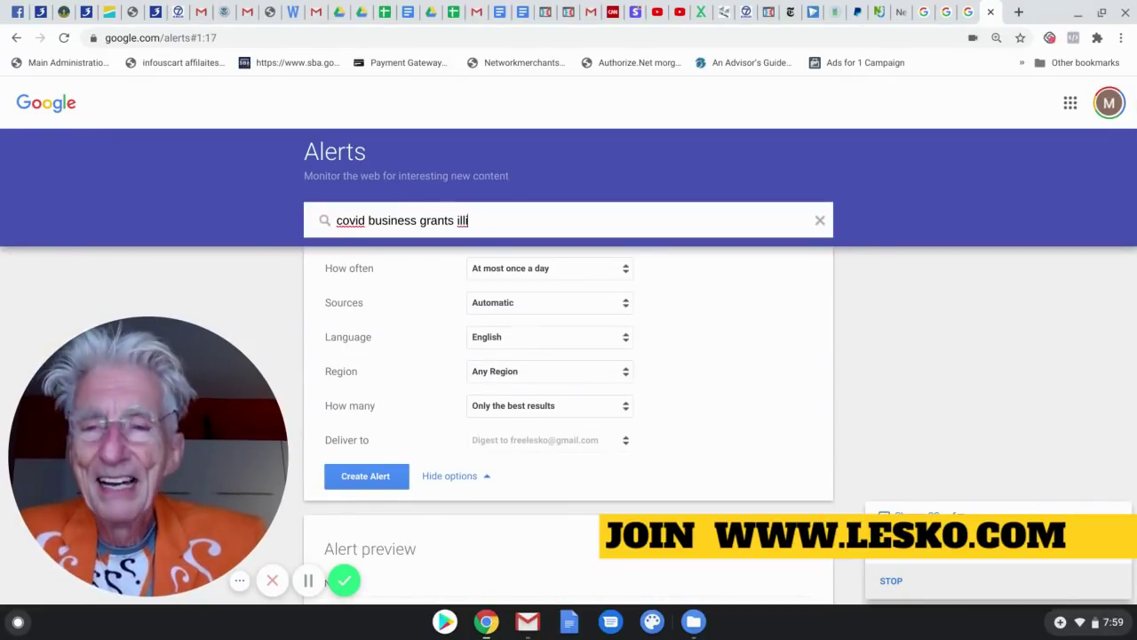
text(nois)
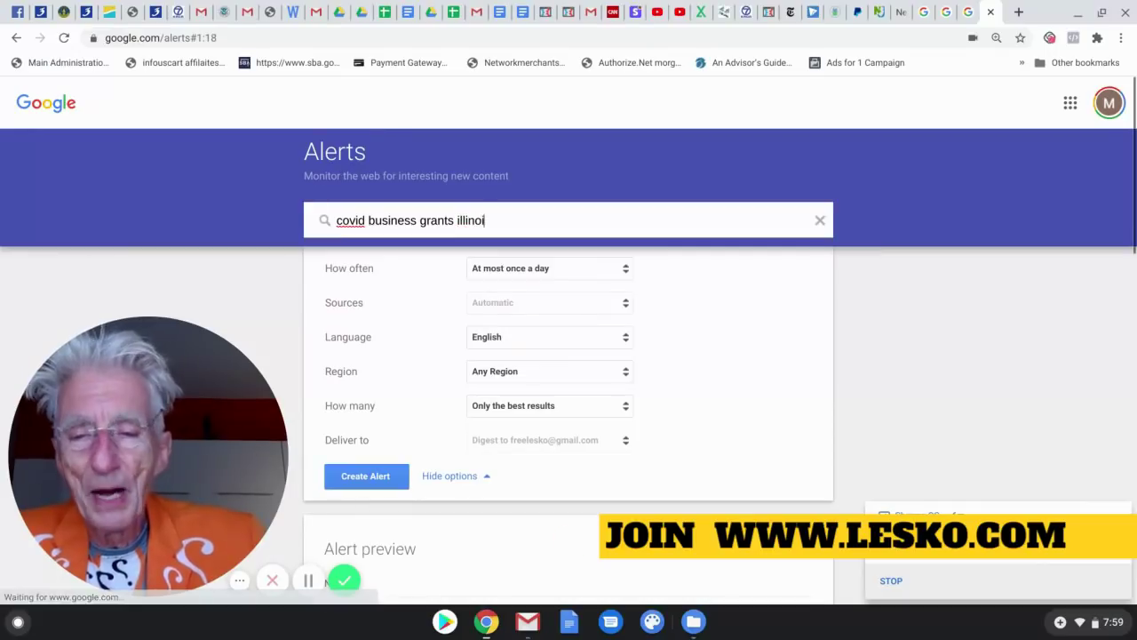